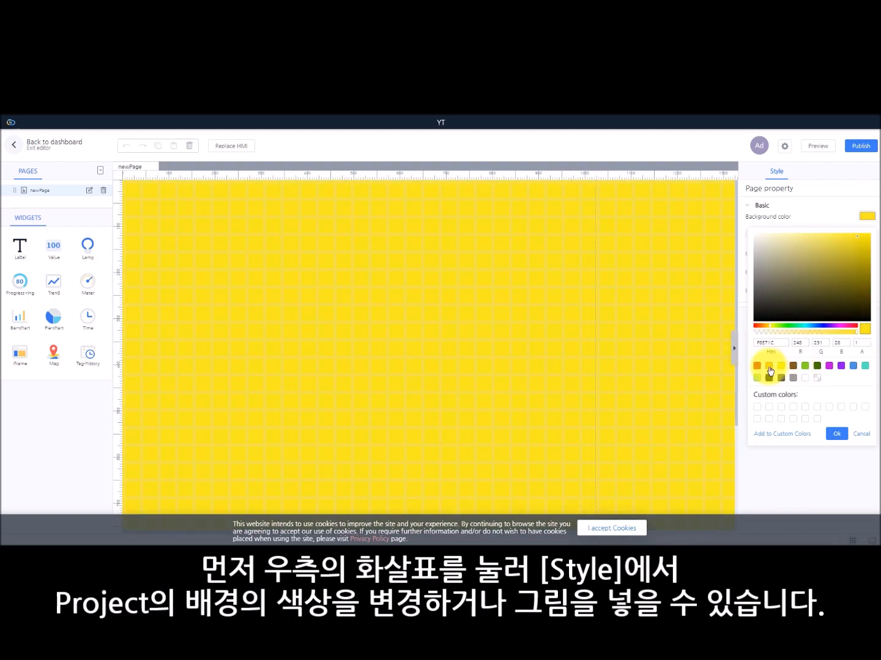
Step: Try an orange background color for the page and discard the color change
click(768, 367)
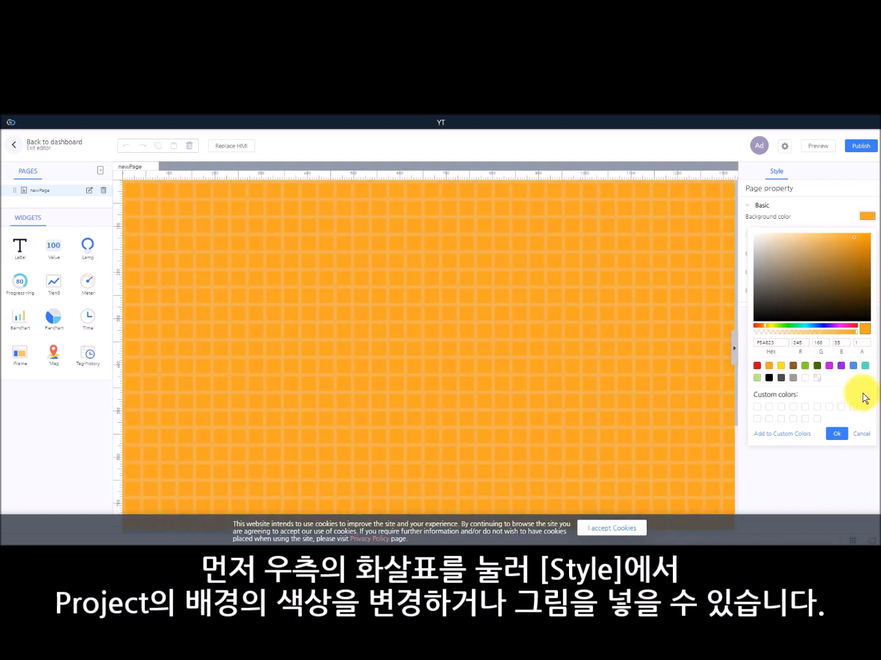
click(859, 433)
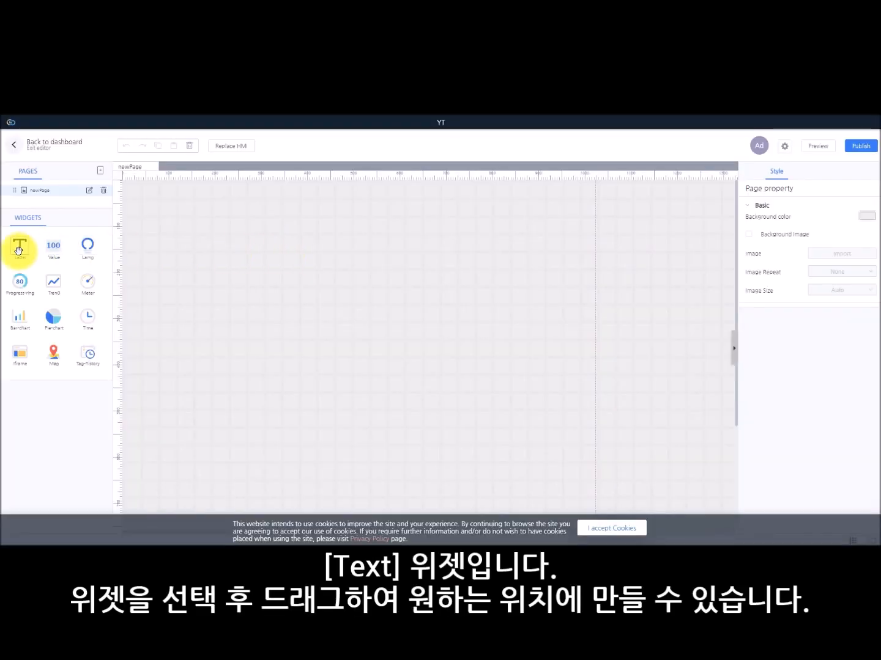
Step: Place a Label widget in the upper middle of the page, enlarge it, and set its text to 테스트
drag(19, 248, 343, 264)
drag(403, 268, 457, 319)
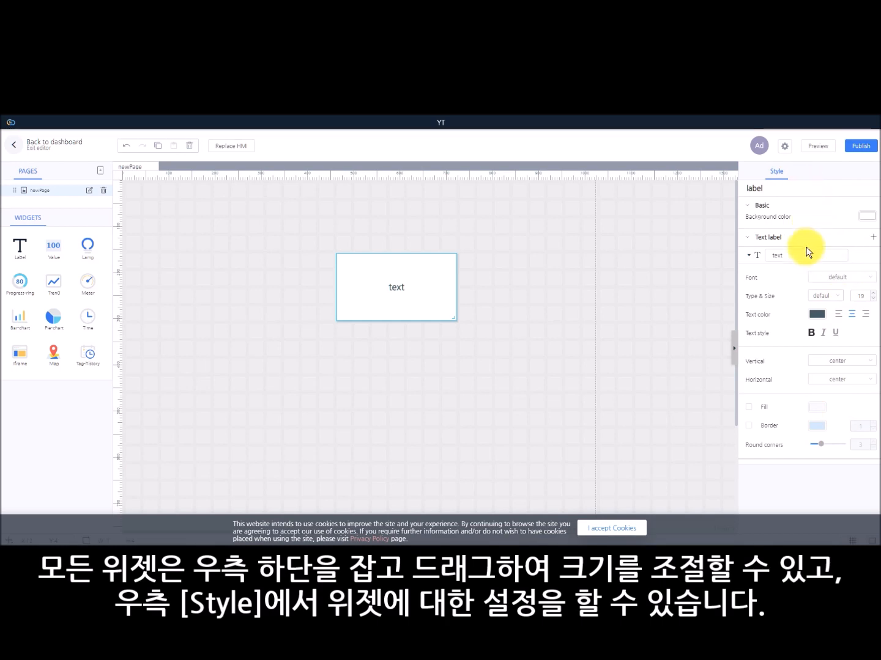
double_click(784, 256)
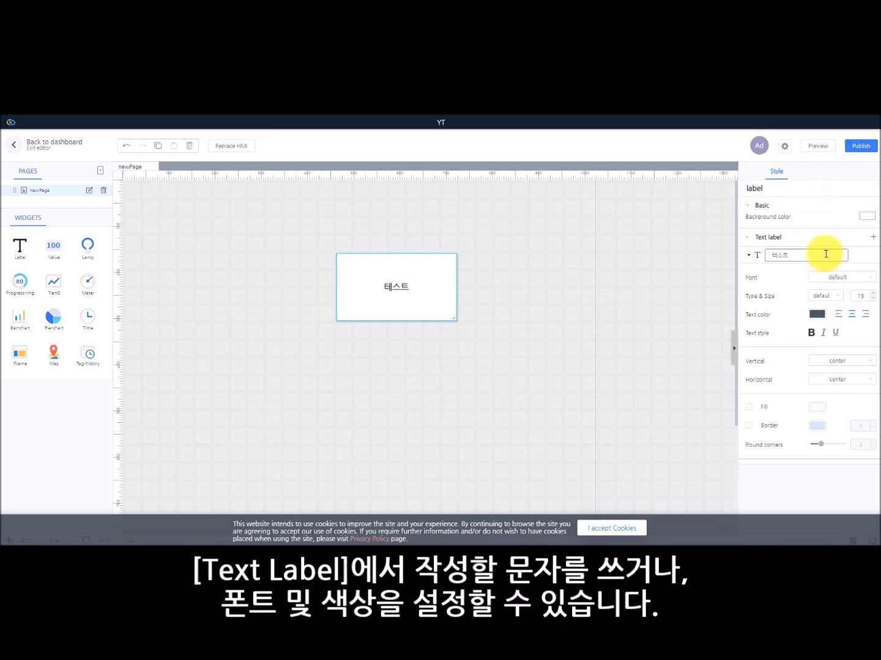
click(866, 279)
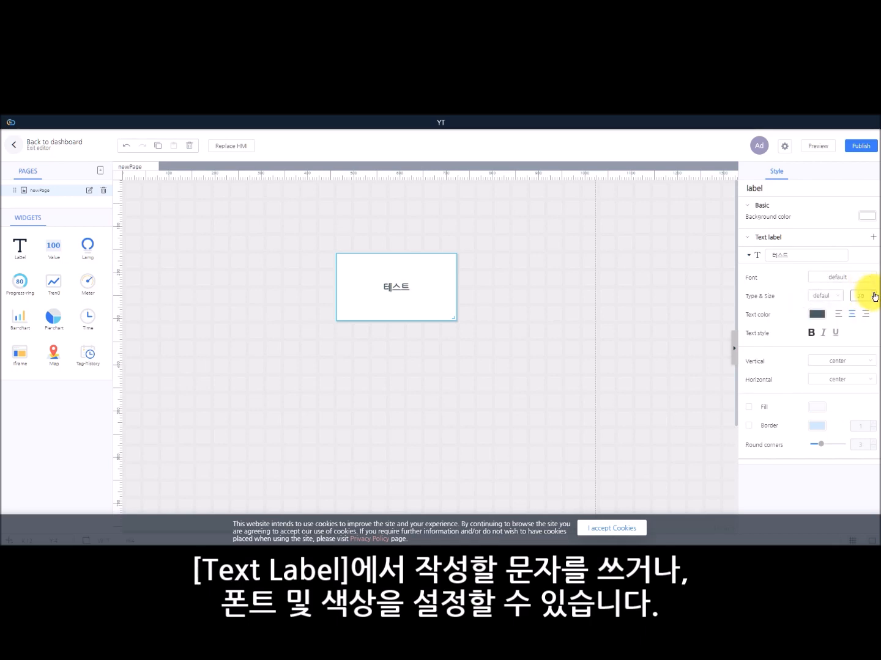
click(816, 314)
click(801, 463)
click(779, 463)
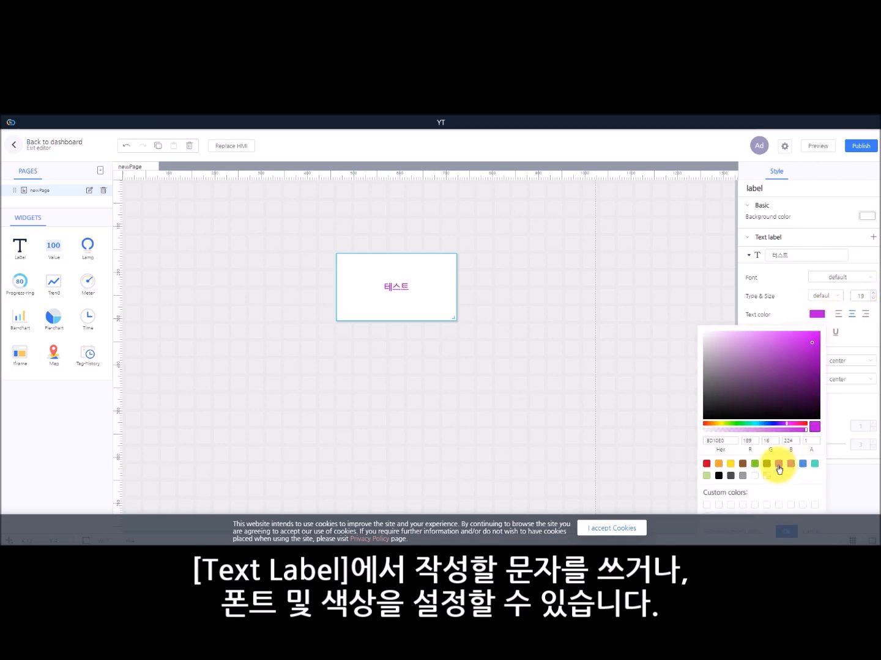
click(707, 465)
click(719, 466)
click(747, 463)
click(753, 464)
click(841, 407)
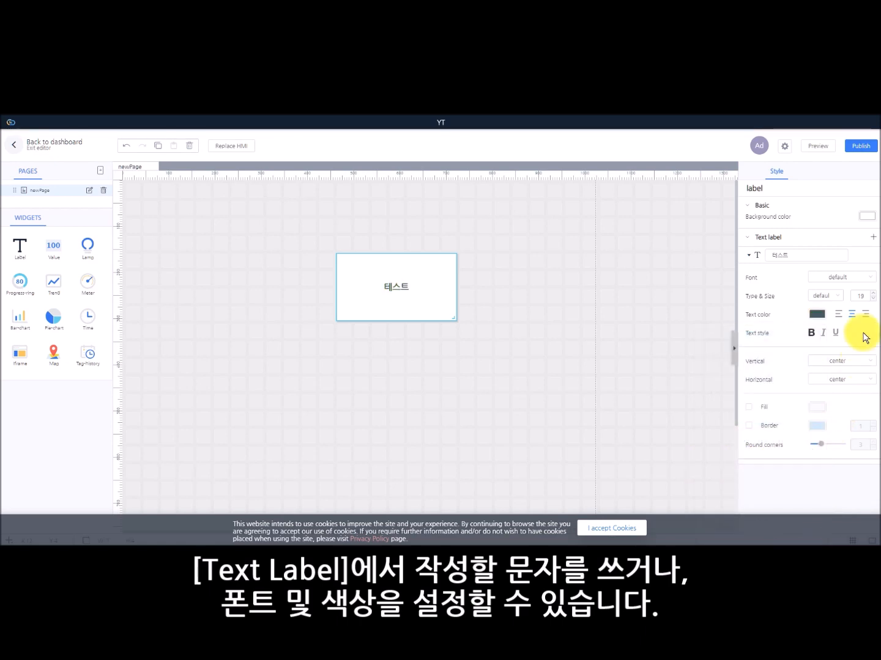
Step: Try the top and bottom vertical alignments for the label text, ending with center alignment
click(860, 360)
click(847, 383)
click(855, 361)
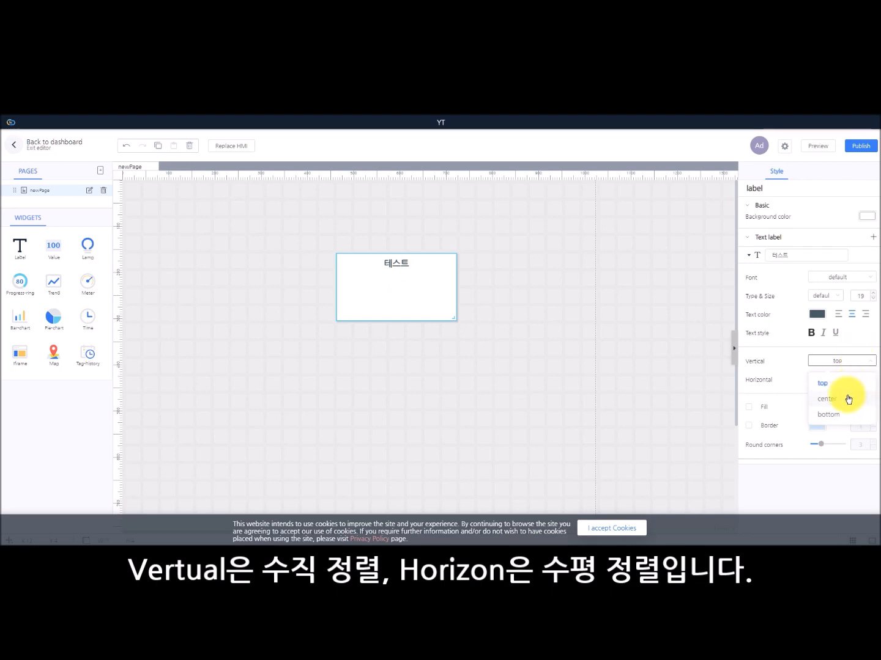
click(840, 415)
click(849, 362)
click(839, 399)
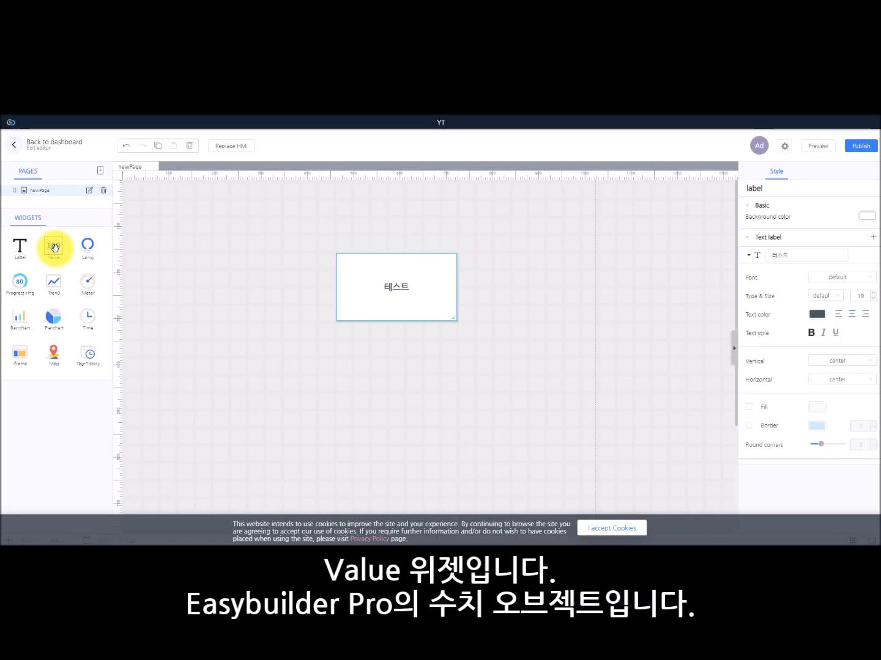
Step: Add an enlarged Value widget beside the label and bind it to Tag_0 of the cMT-2108X2 device
drag(55, 245, 547, 226)
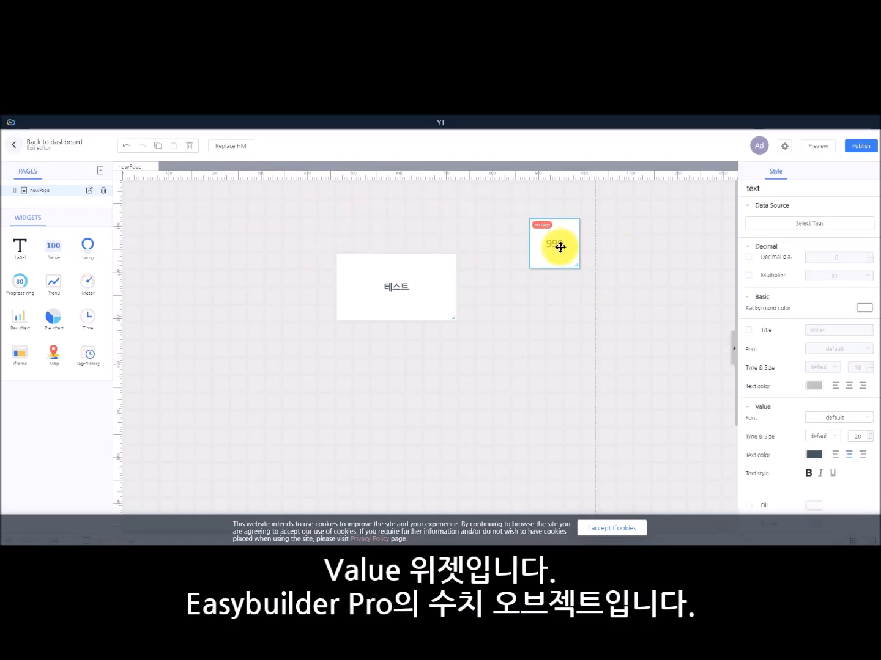
drag(576, 266, 577, 293)
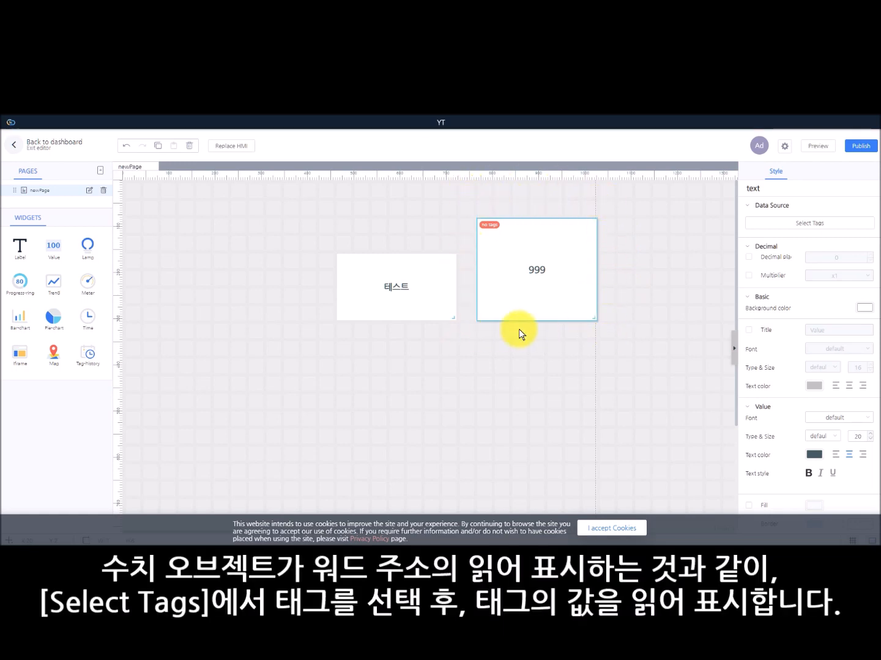
click(821, 227)
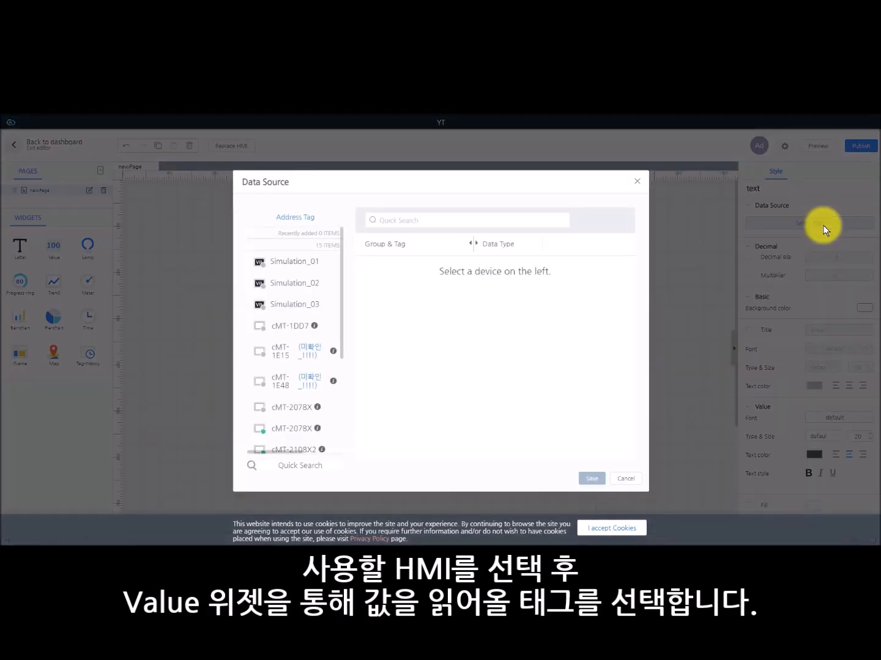
drag(343, 281, 345, 328)
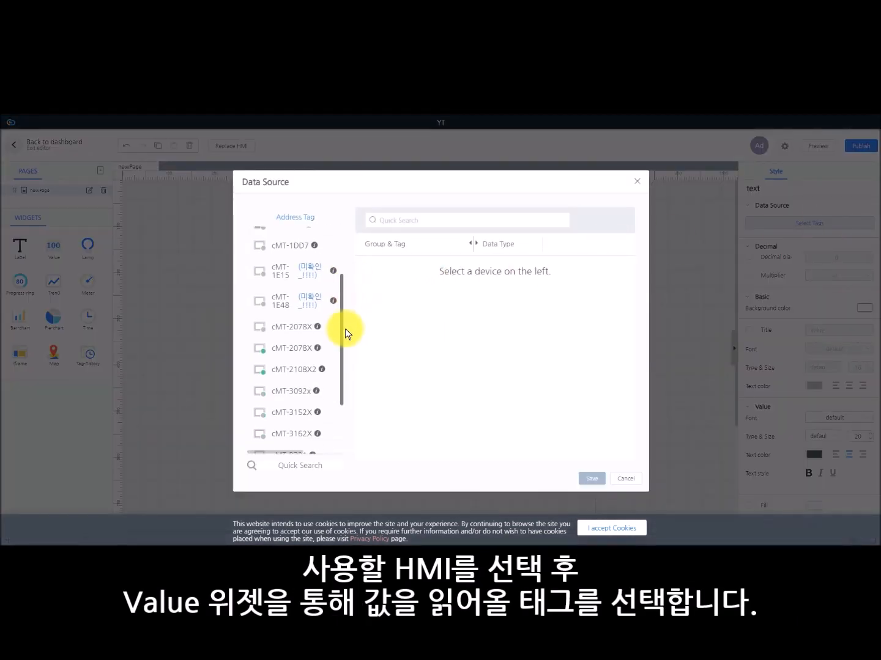
click(295, 368)
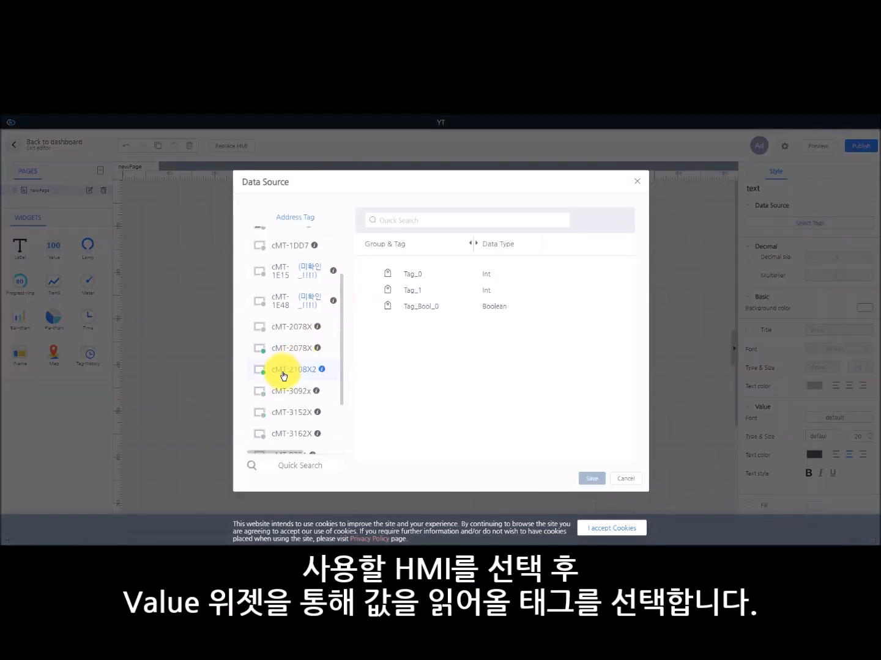
click(514, 280)
click(592, 478)
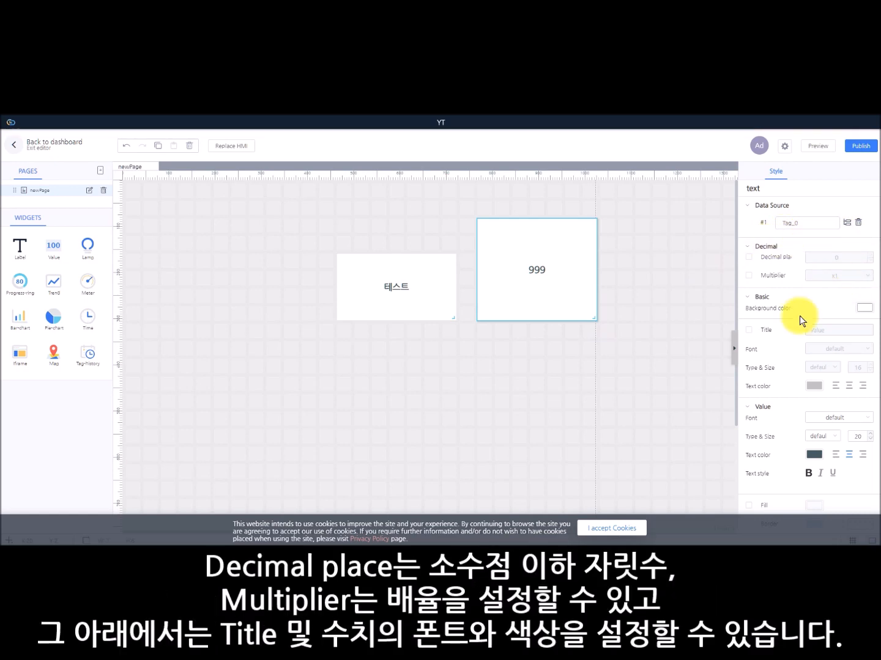
Step: Enable the Value widget's title and set its value text color to orange, F5A623
click(761, 332)
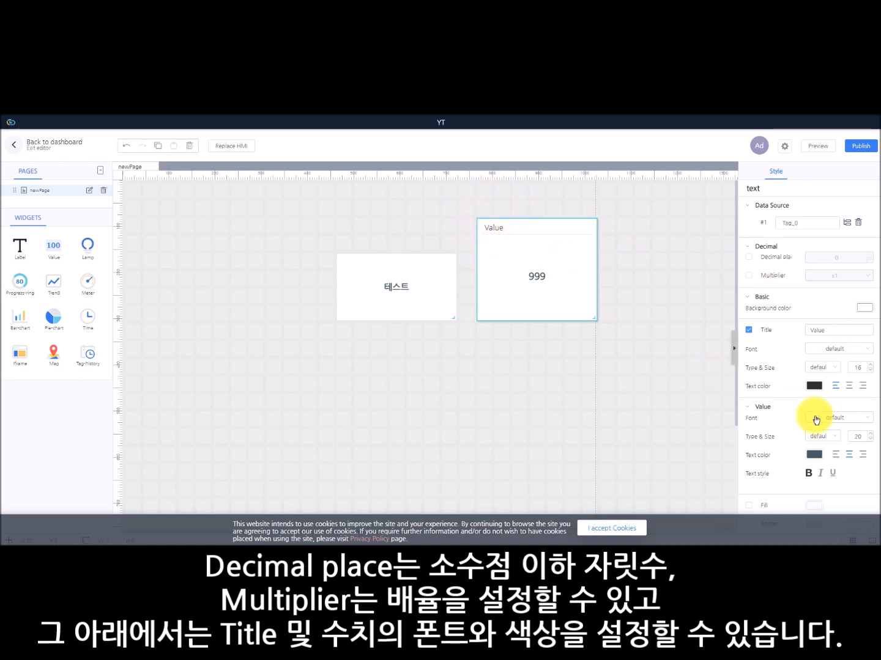
click(812, 454)
click(715, 363)
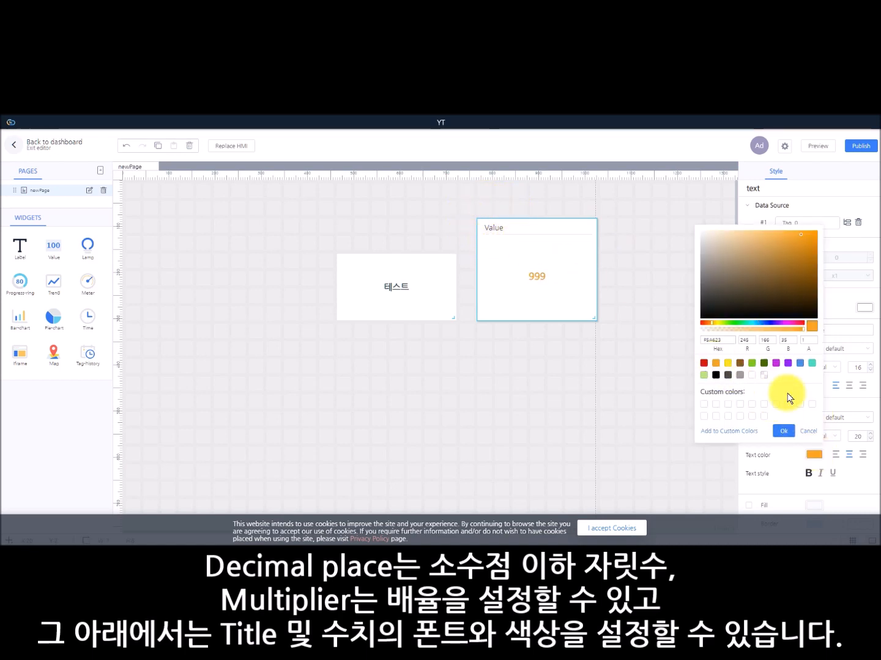
click(785, 431)
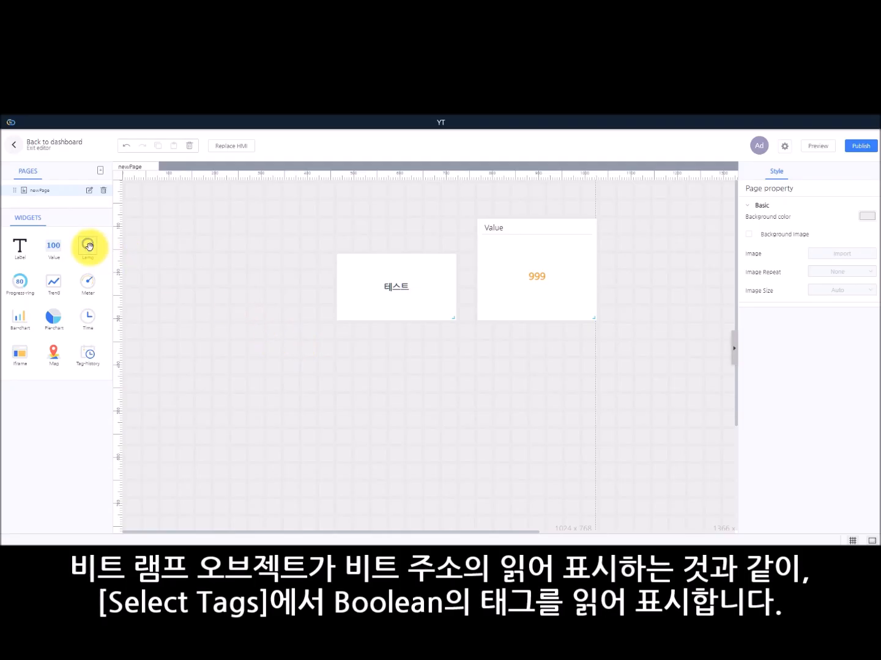
Step: Add a Lamp widget on the other side of the label and bind it to Tag_Bool_0 of cMT-2108X2
drag(88, 245, 276, 278)
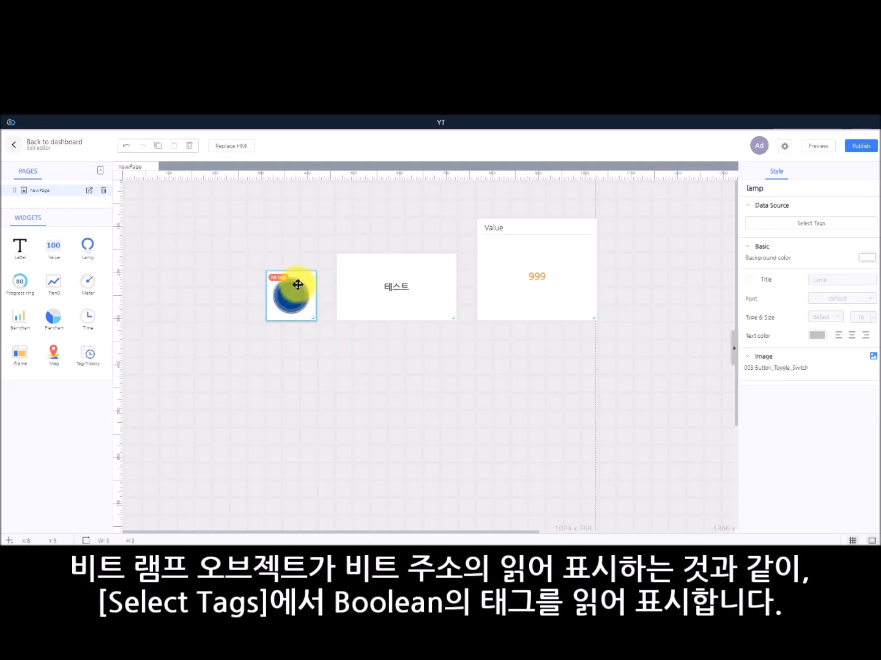
click(847, 222)
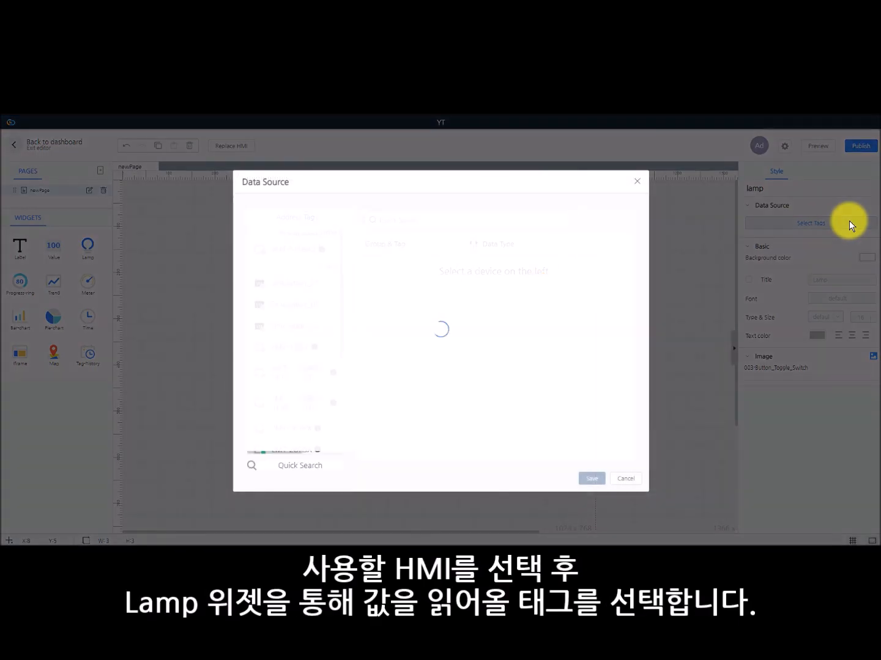
click(296, 253)
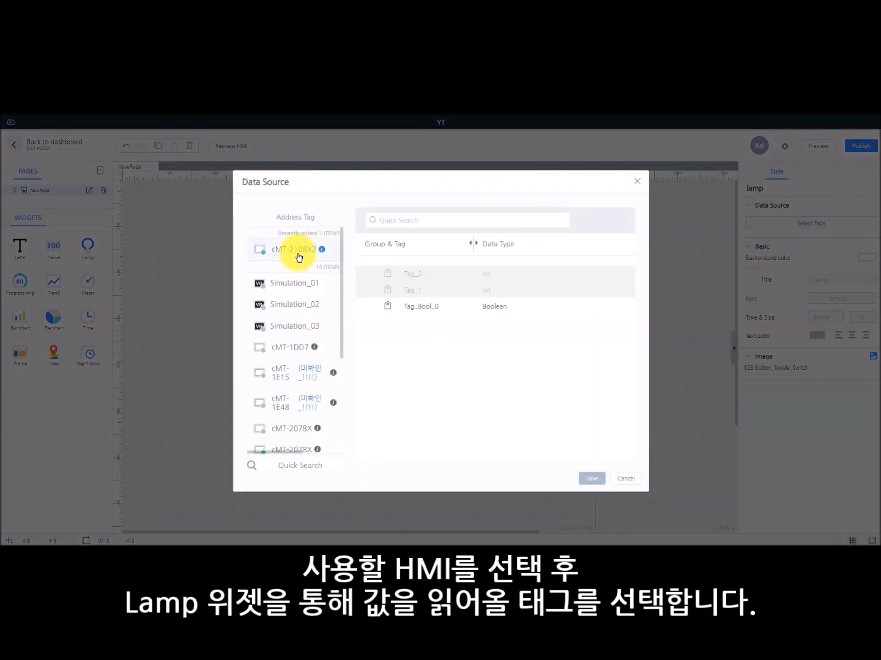
click(523, 309)
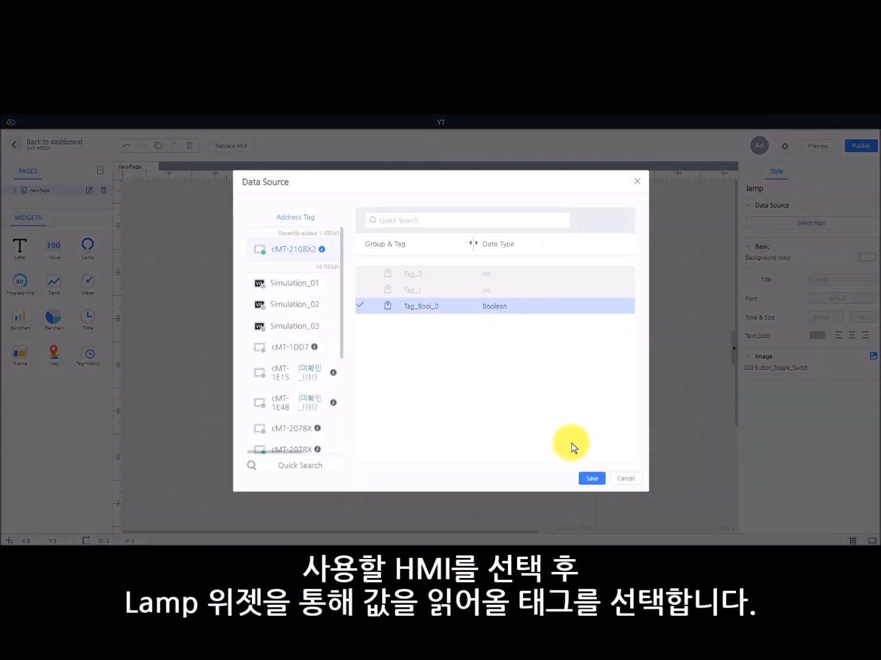
click(591, 478)
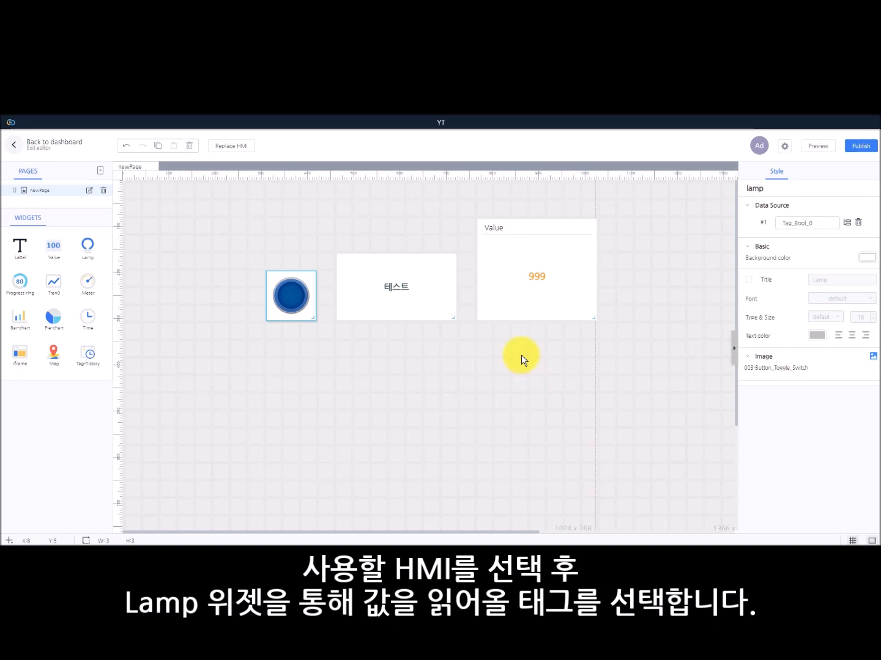
Step: Enable the Lamp widget's title and change its image to the square 003-Lamp-Crystals002 picture in red
click(758, 281)
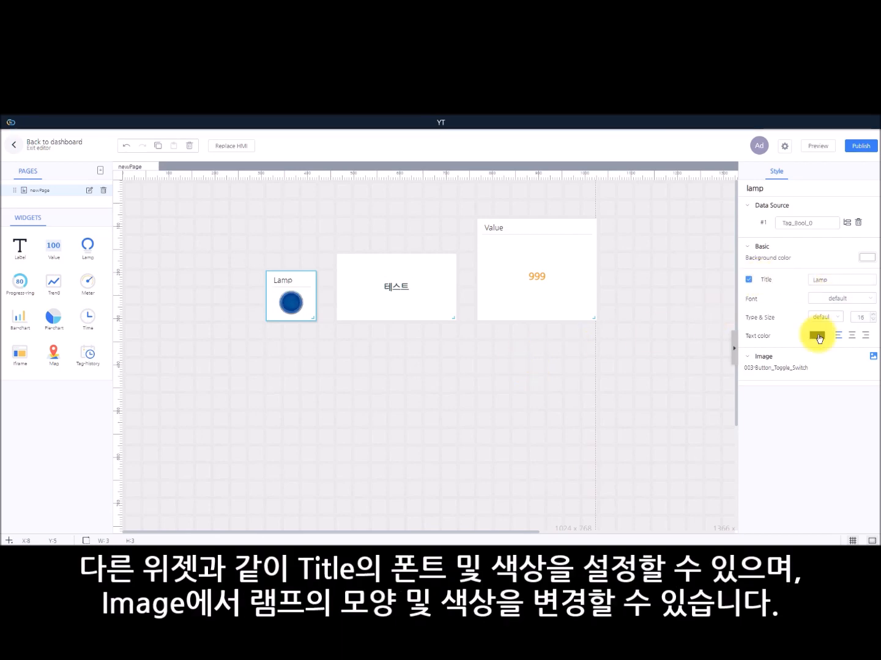
click(874, 360)
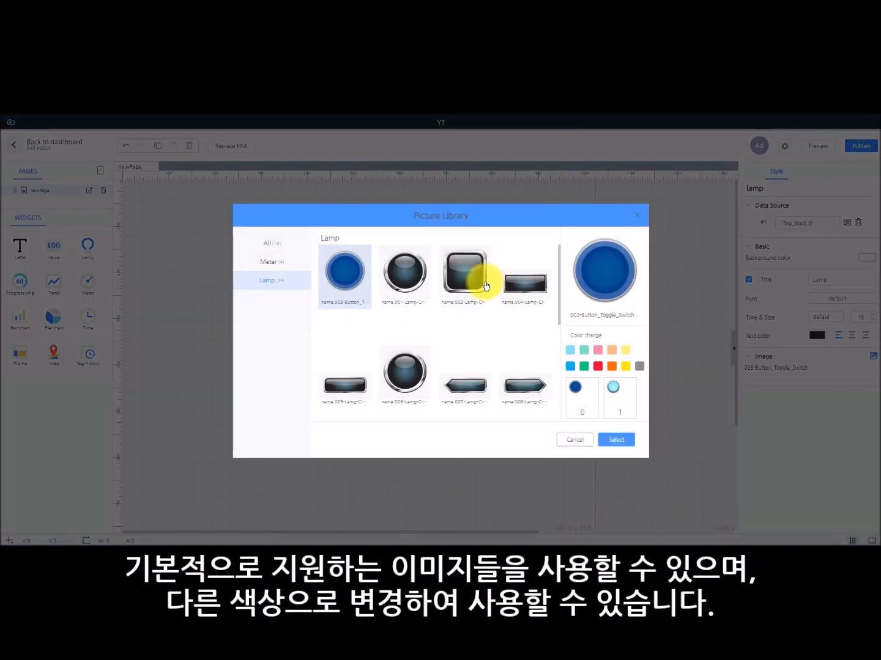
click(460, 272)
click(598, 367)
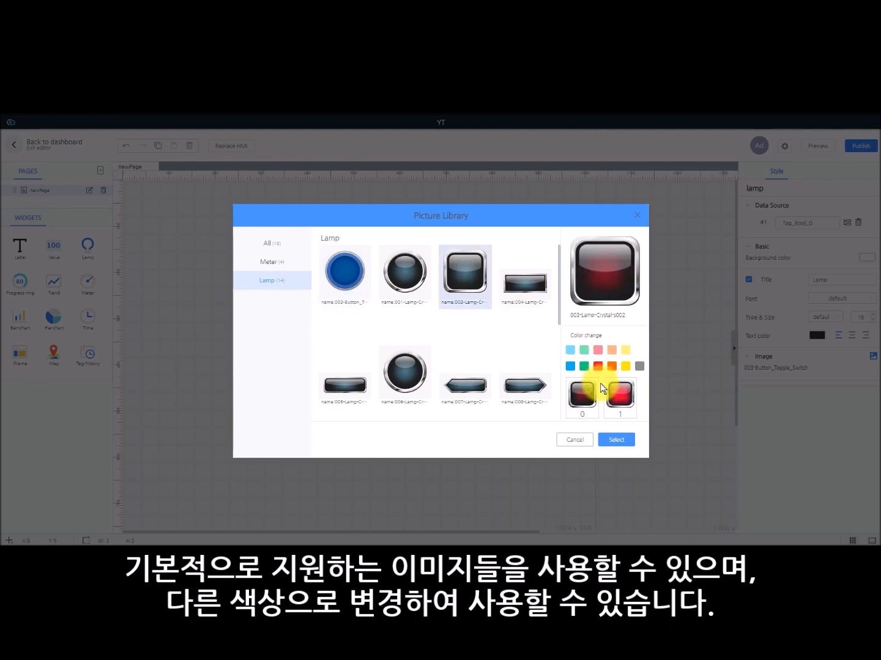
click(614, 441)
click(350, 368)
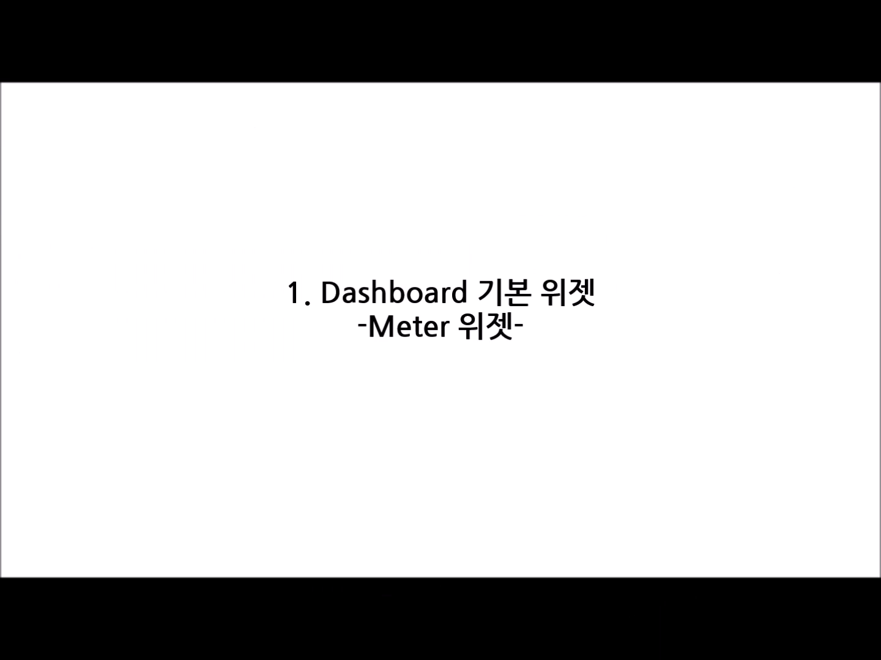
Step: Add a Meter widget below the label and bind it to Tag_0 of the cMT-2108X2 device
drag(87, 283, 348, 343)
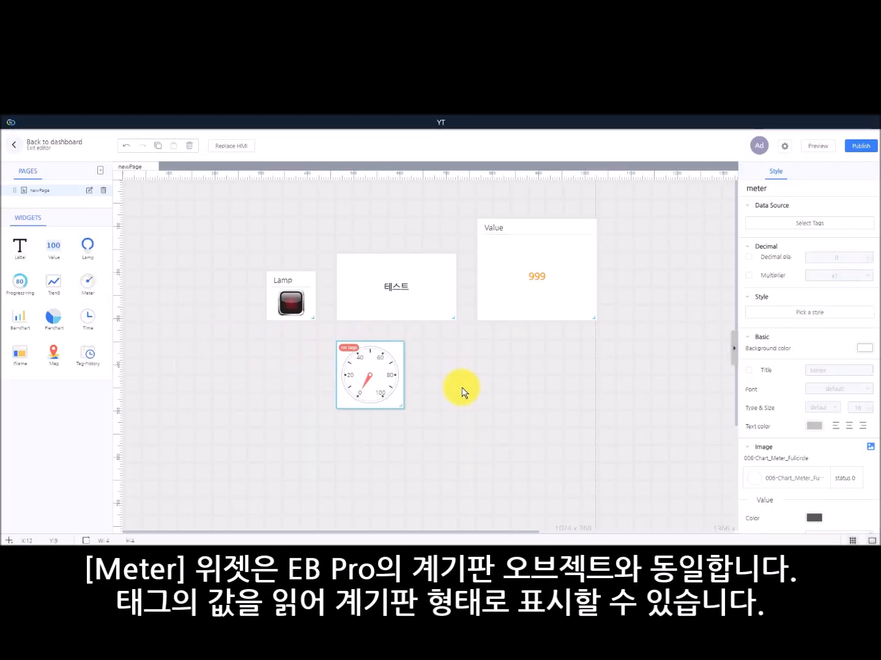
click(810, 231)
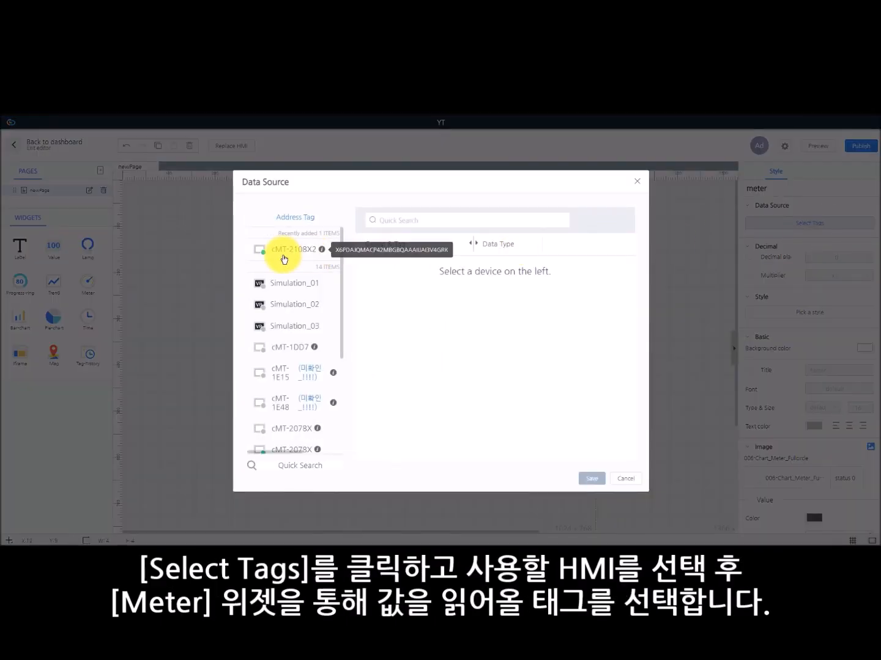
click(283, 252)
click(532, 278)
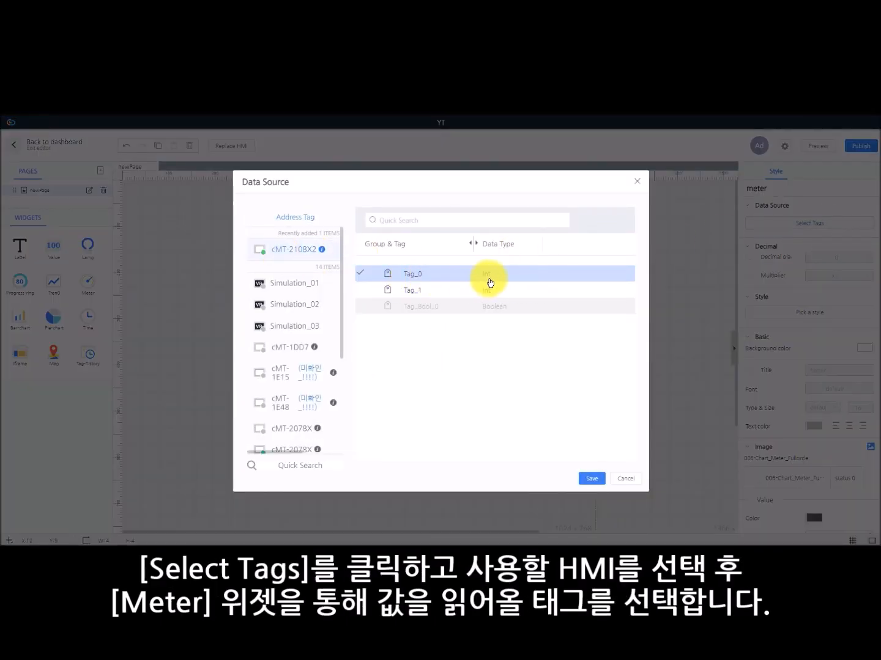
click(592, 480)
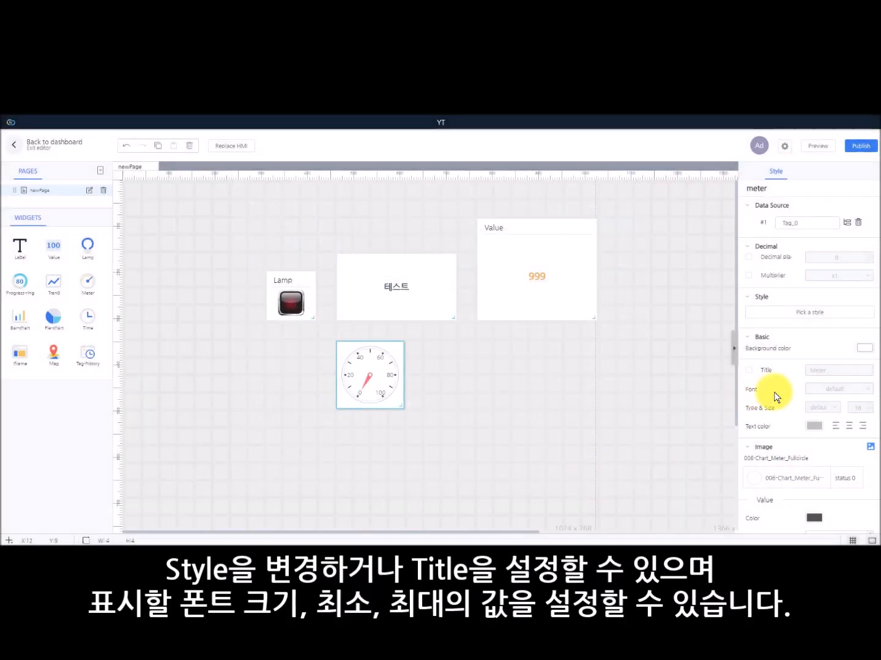
Step: Apply the Meter 2 style to the Meter widget, leaving its title disabled
click(835, 313)
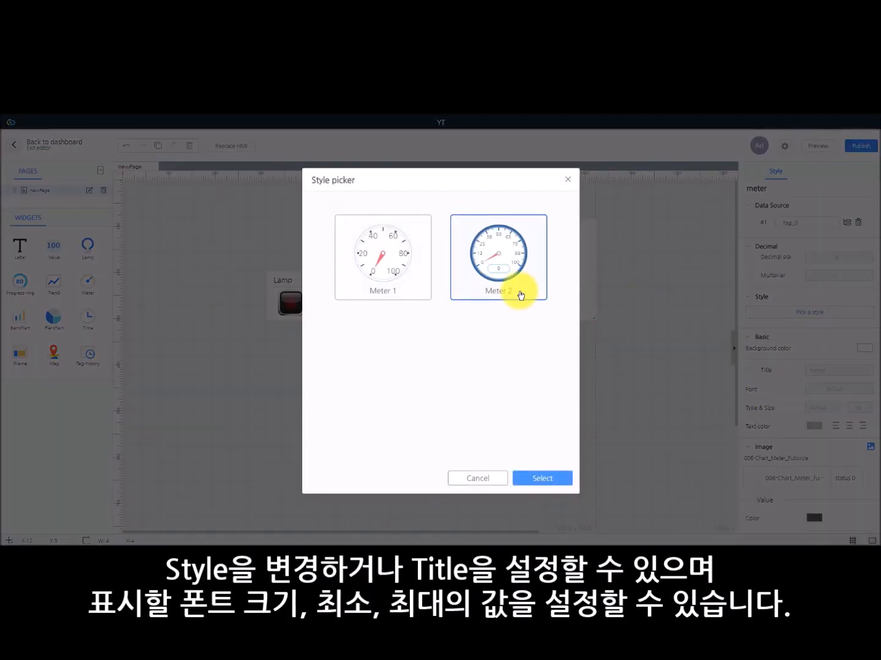
click(542, 477)
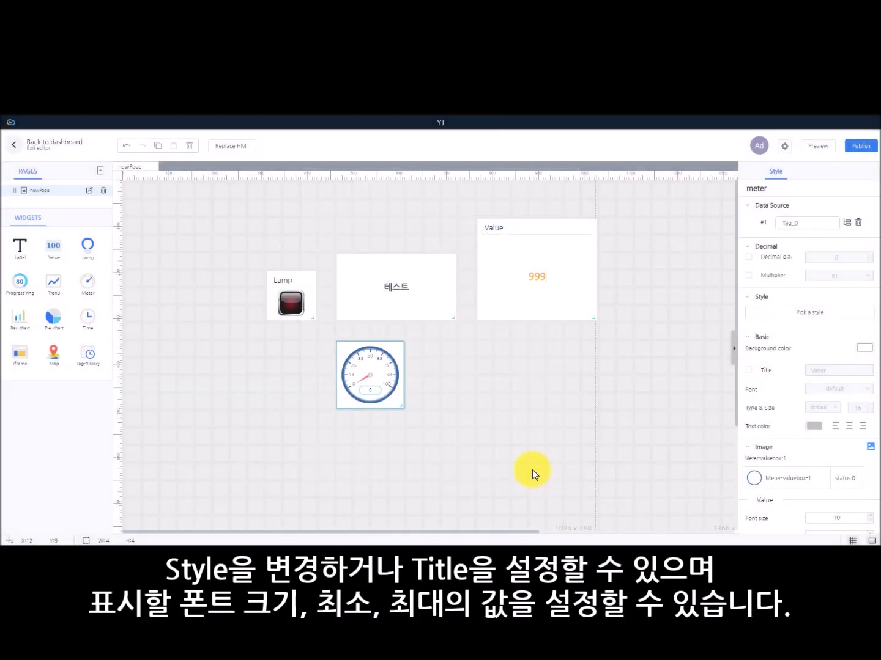
click(751, 371)
click(751, 370)
Step: Set the font size of the meter's scale values to 12
scroll(802, 401, down, 4)
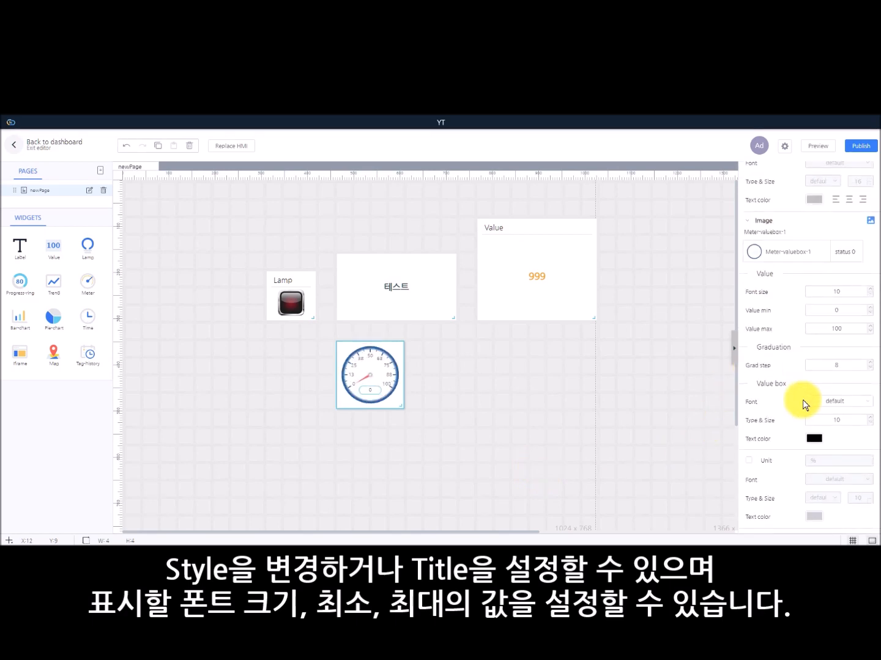
click(870, 289)
click(870, 290)
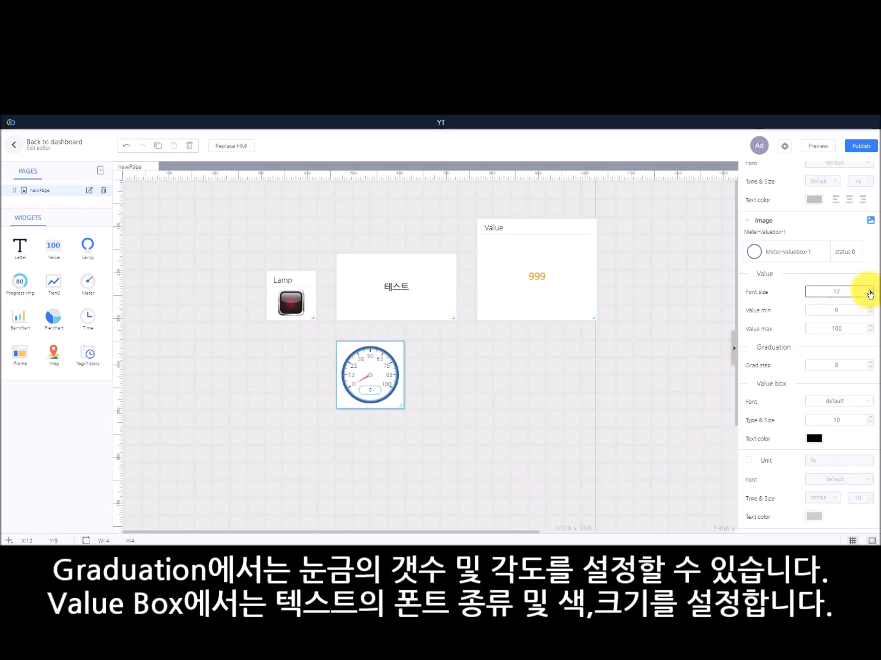
Step: Set the number of graduation steps on the meter's scale to 10
click(855, 361)
key(BackSpace)
text(10)
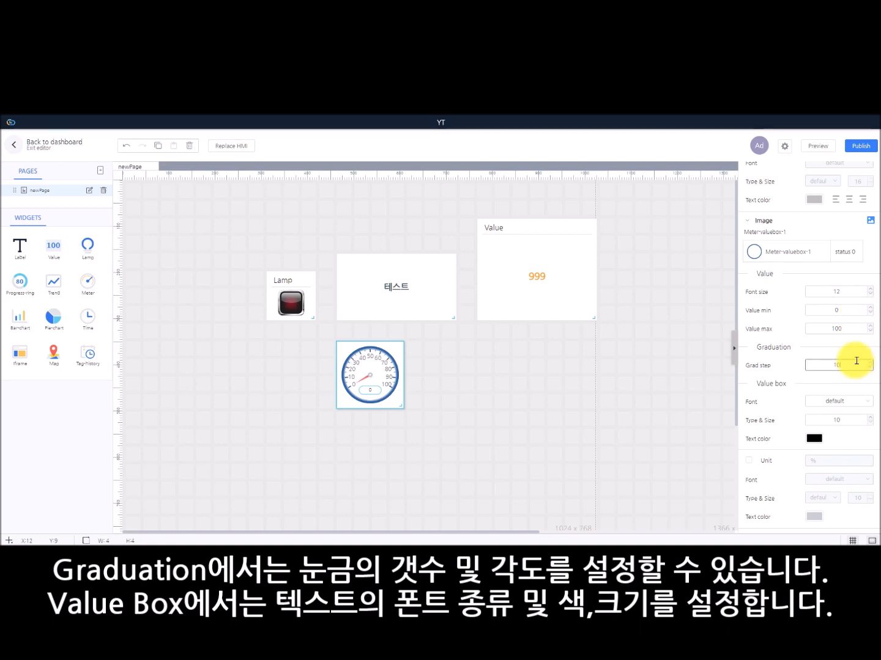
Step: Set the meter's value box font to American Typewriter and increase its text size
click(857, 401)
click(864, 439)
click(871, 421)
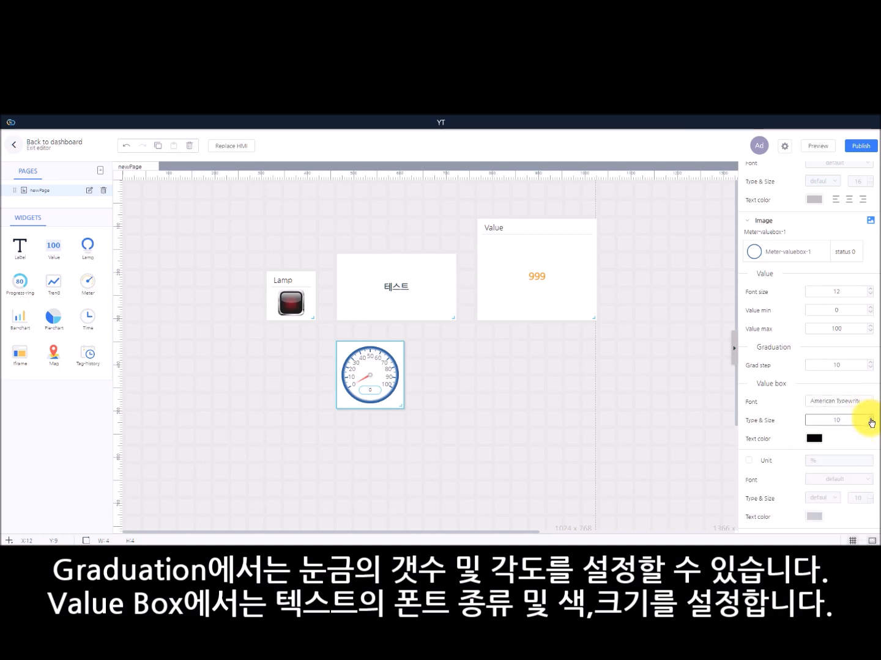
click(871, 420)
click(870, 419)
click(871, 419)
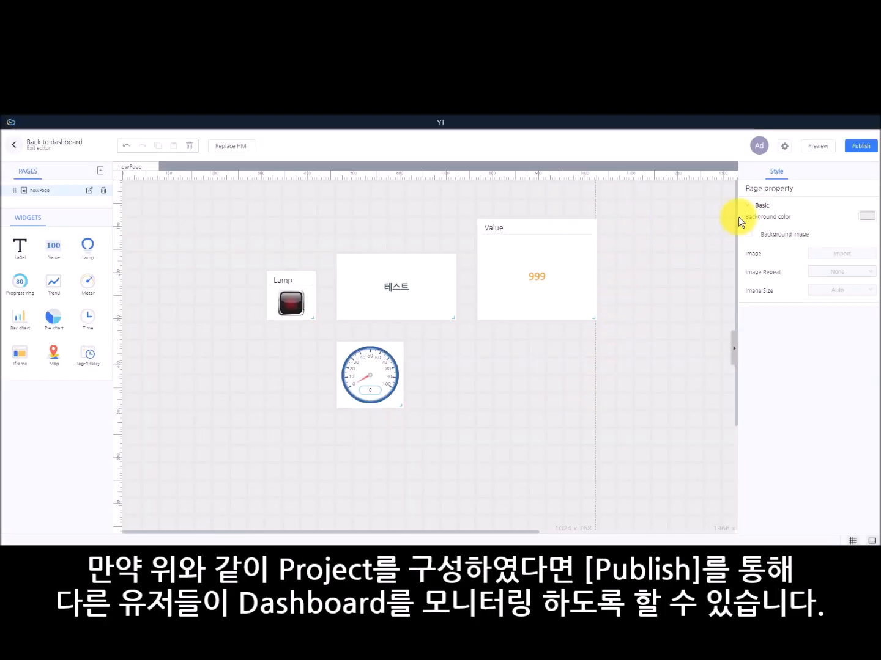
Step: Open the link settings for publishing the dashboard
click(862, 147)
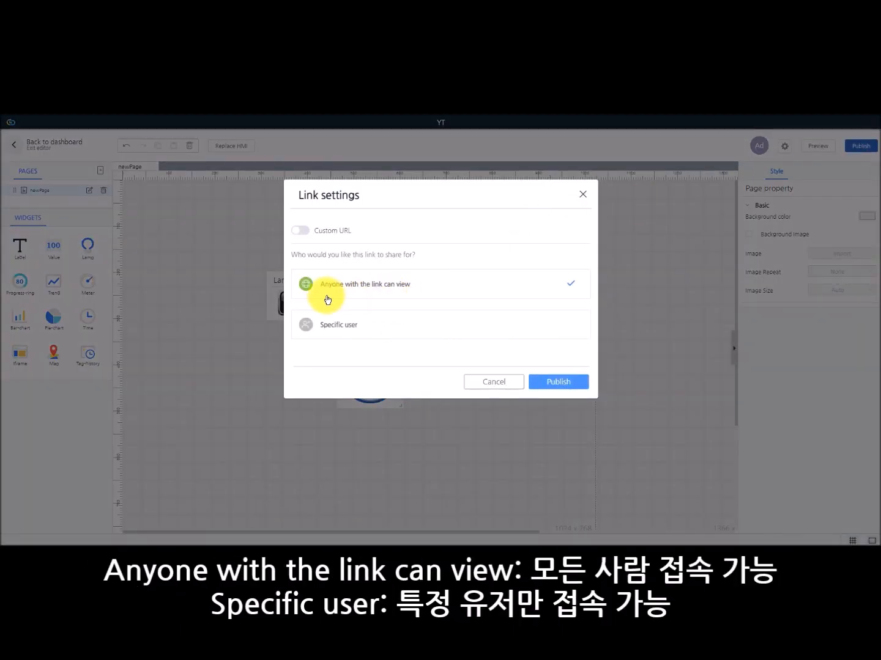
Step: Try limiting the link to specific, already added users and browse the list of users available for sharing
click(409, 329)
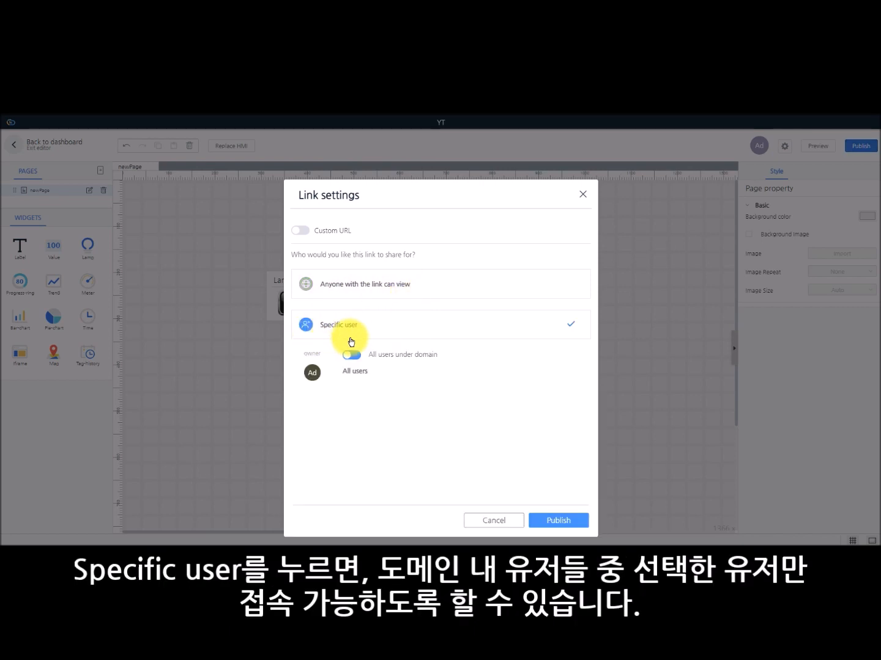
click(352, 356)
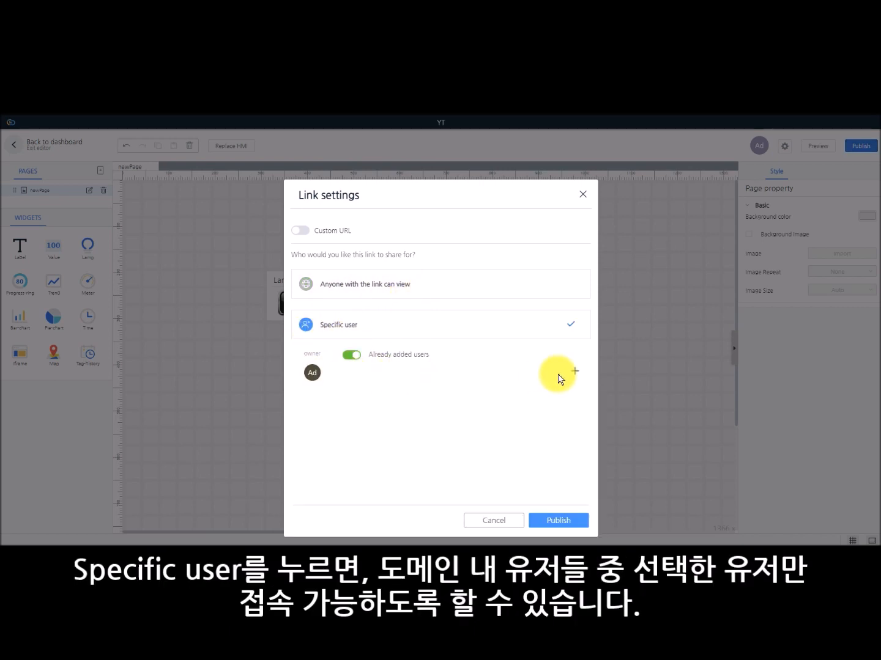
click(575, 370)
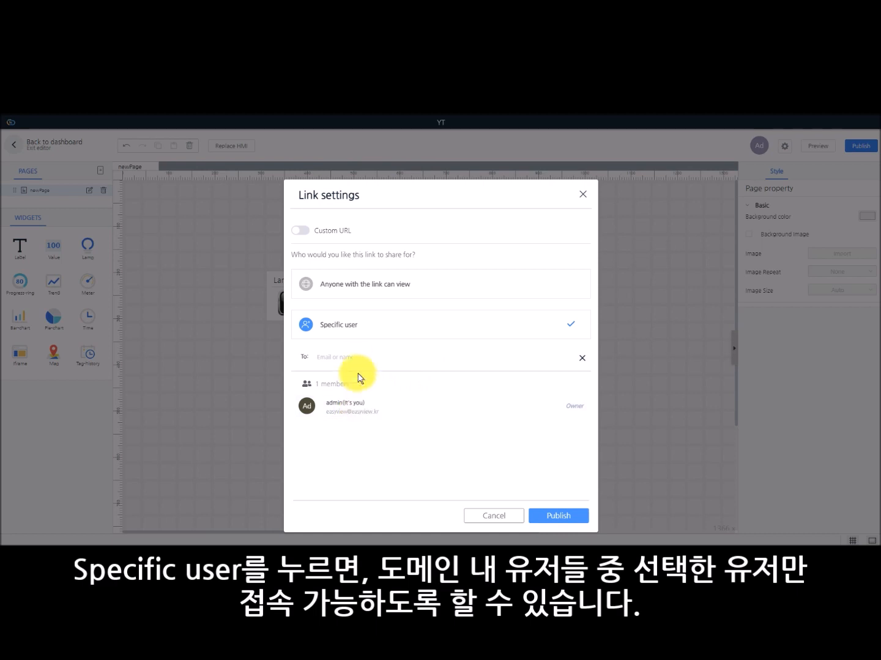
click(354, 357)
scroll(373, 393, down, 3)
scroll(391, 403, up, 5)
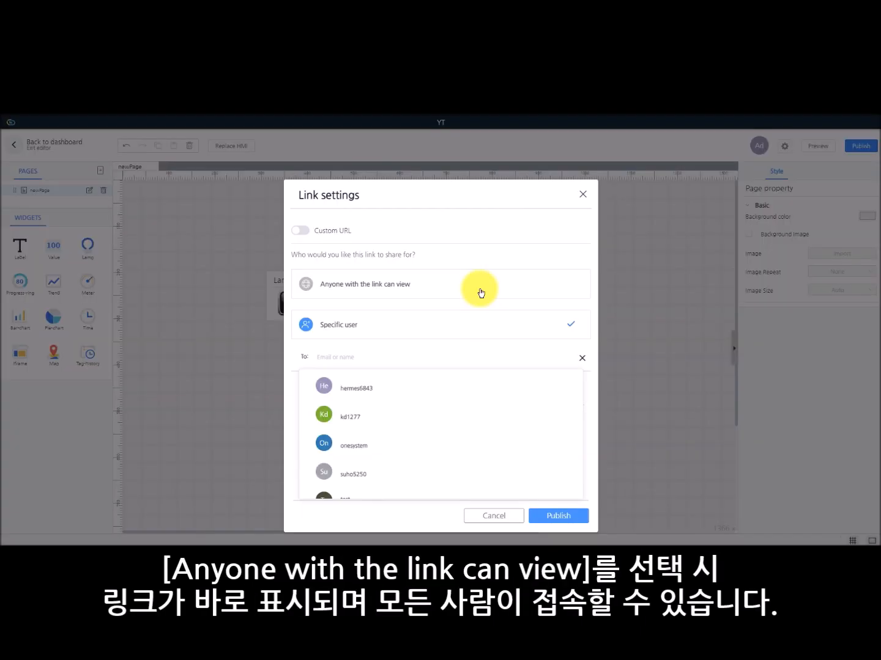
Step: Publish the dashboard so that anyone with the link can view it, and select the published URL
click(480, 293)
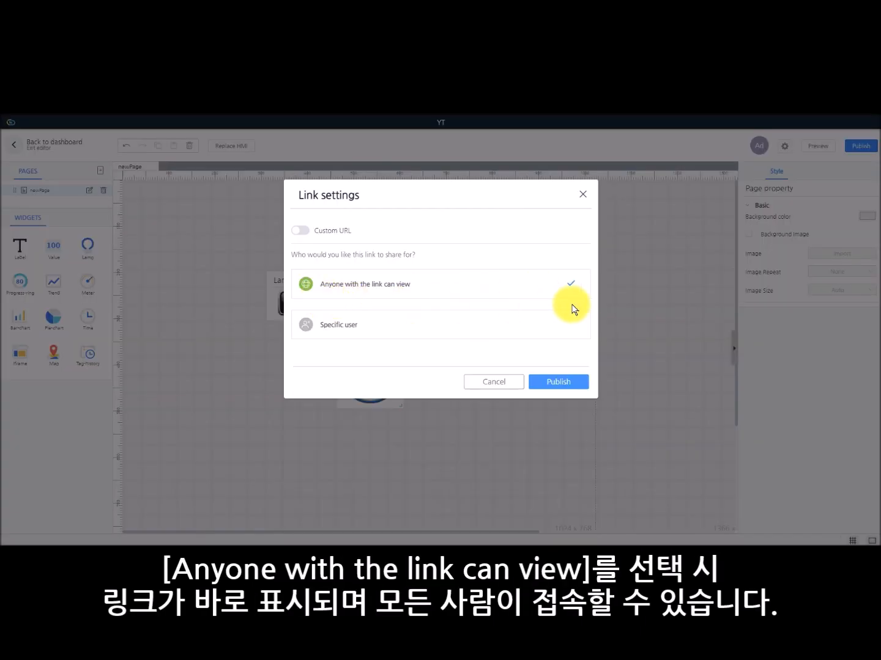
click(567, 382)
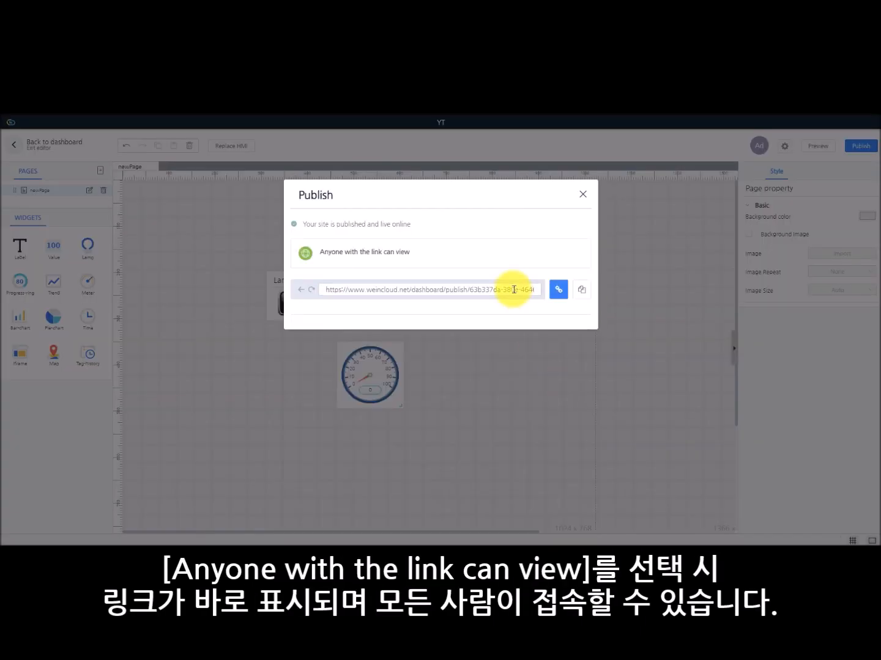
drag(324, 289, 538, 289)
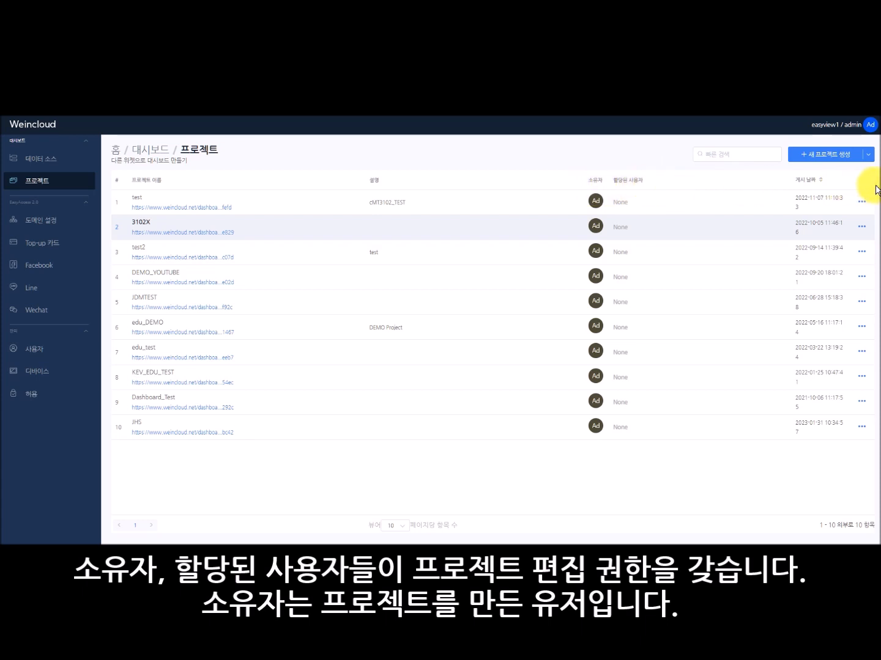
Step: Open the project permissions (프로젝트 권한) of the project named test and add the user easyview88 as a member
click(862, 202)
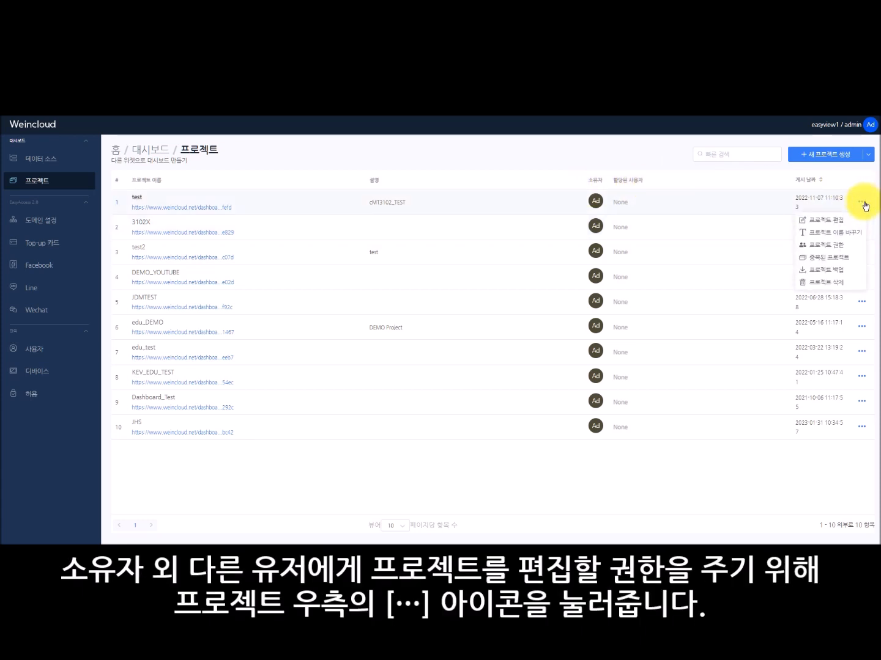
click(848, 251)
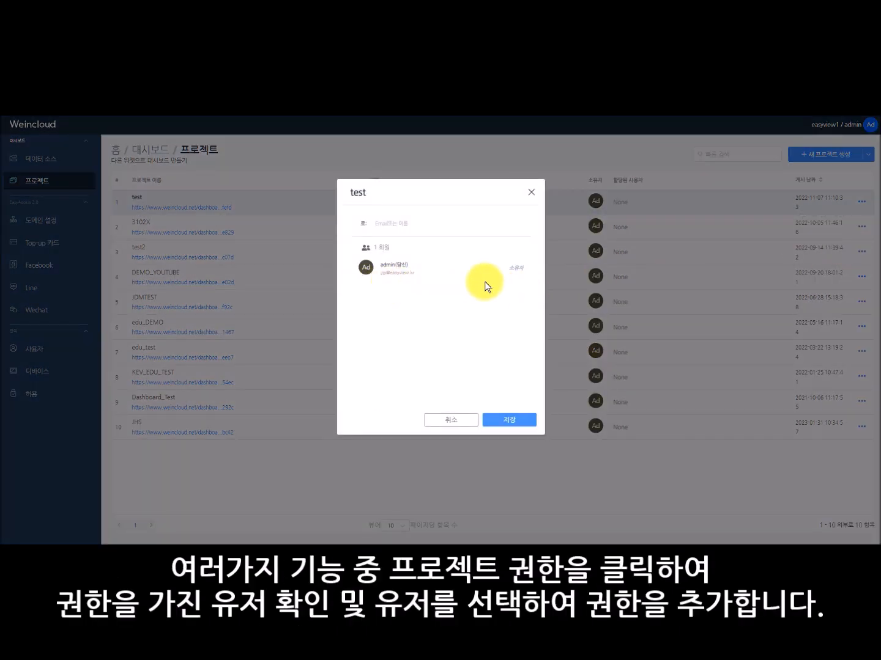
click(446, 224)
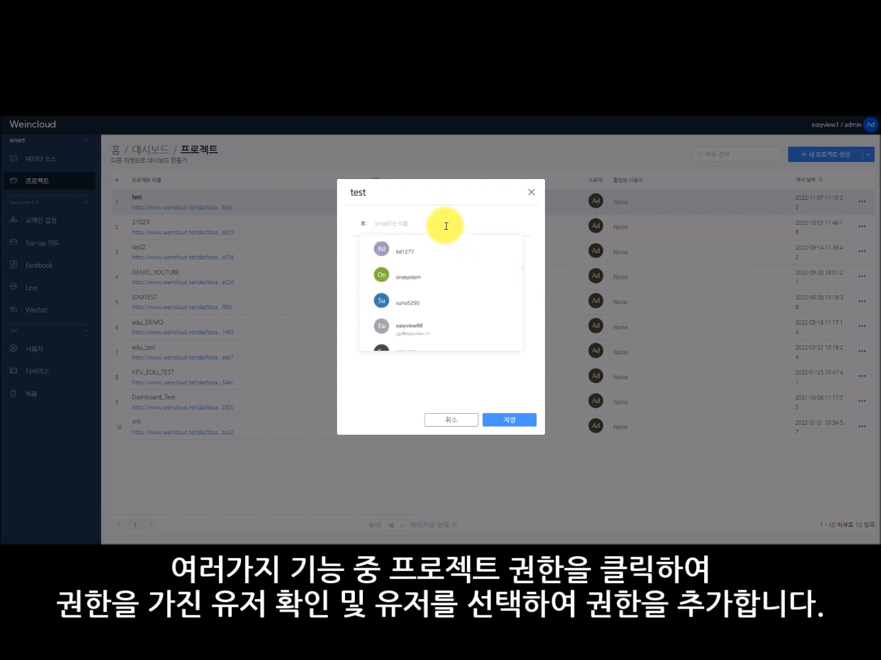
mouse_move(521, 256)
mouse_down()
mouse_move(515, 300)
mouse_move(521, 241)
mouse_up()
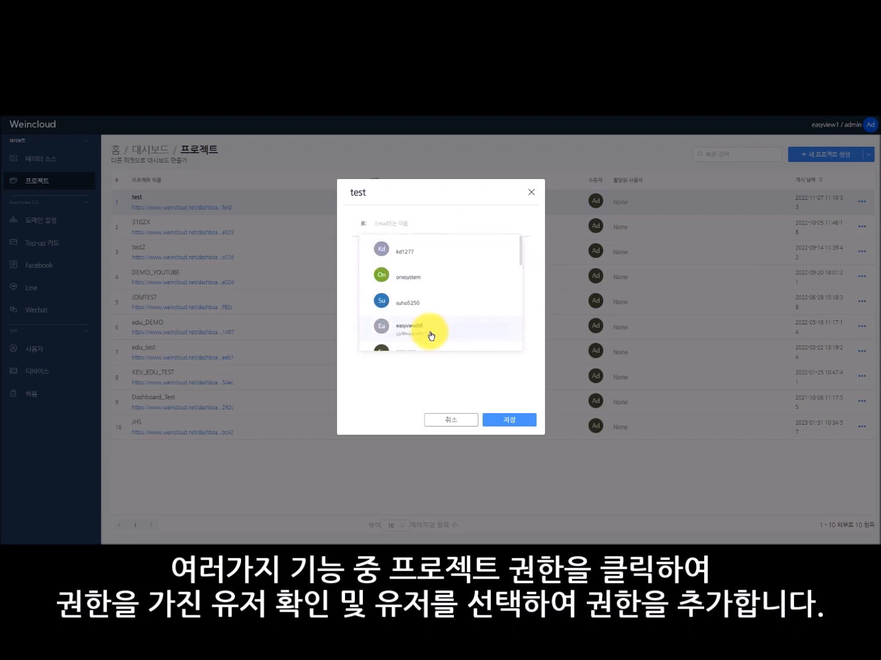
click(439, 329)
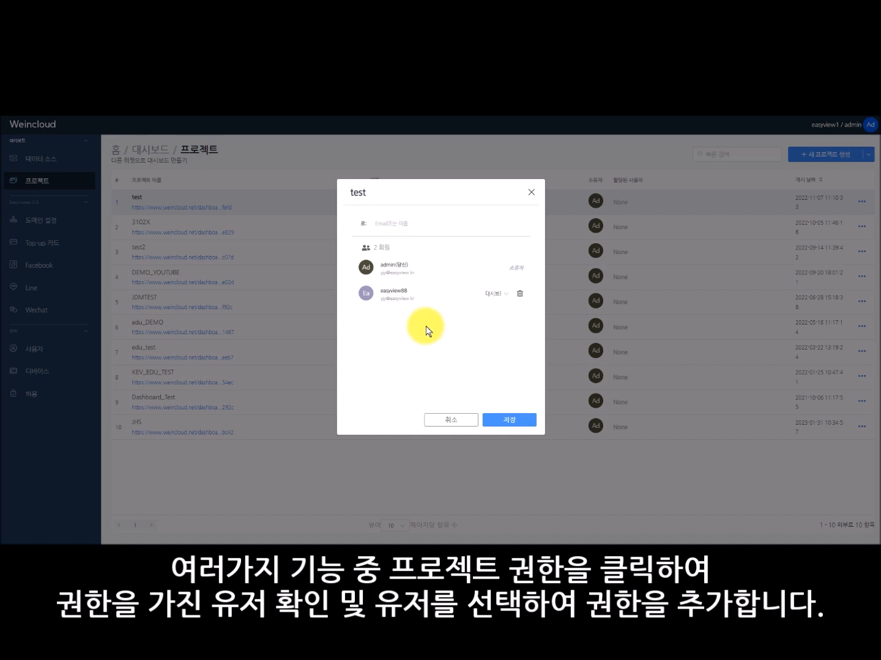
Step: Give the added member the edit and publish permission (편집 및 게시) and save the project permissions
click(500, 295)
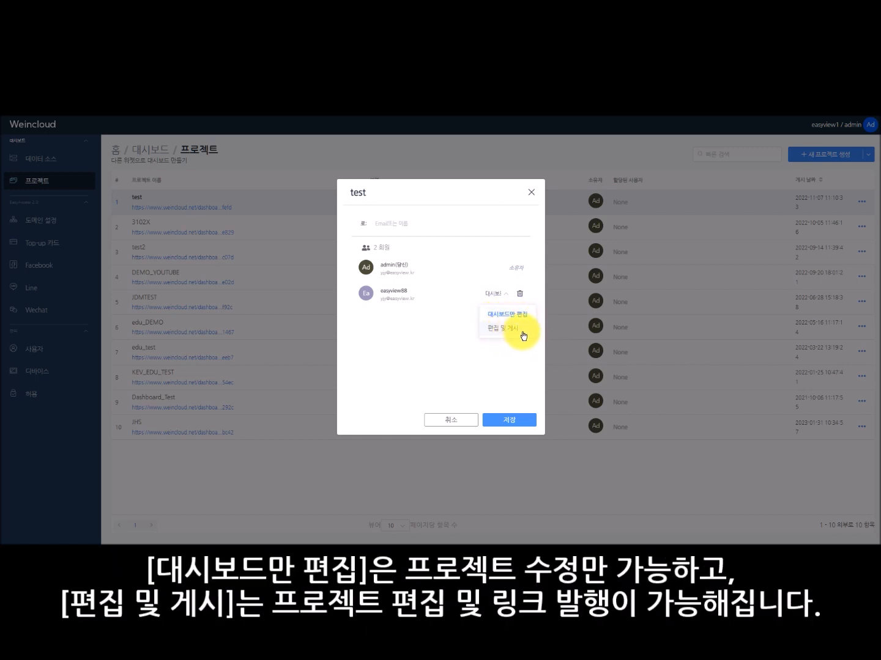
click(527, 355)
click(505, 297)
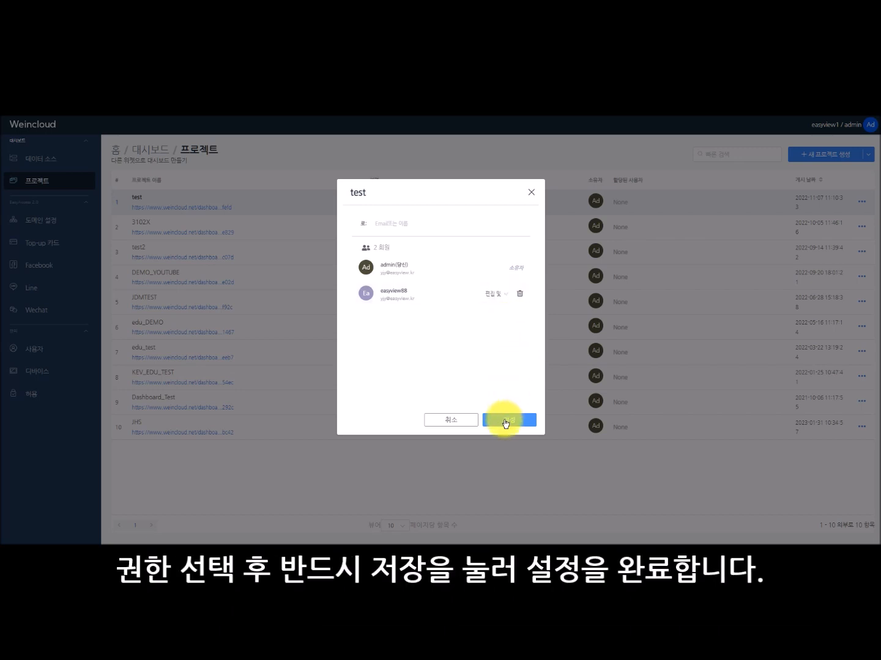
click(505, 422)
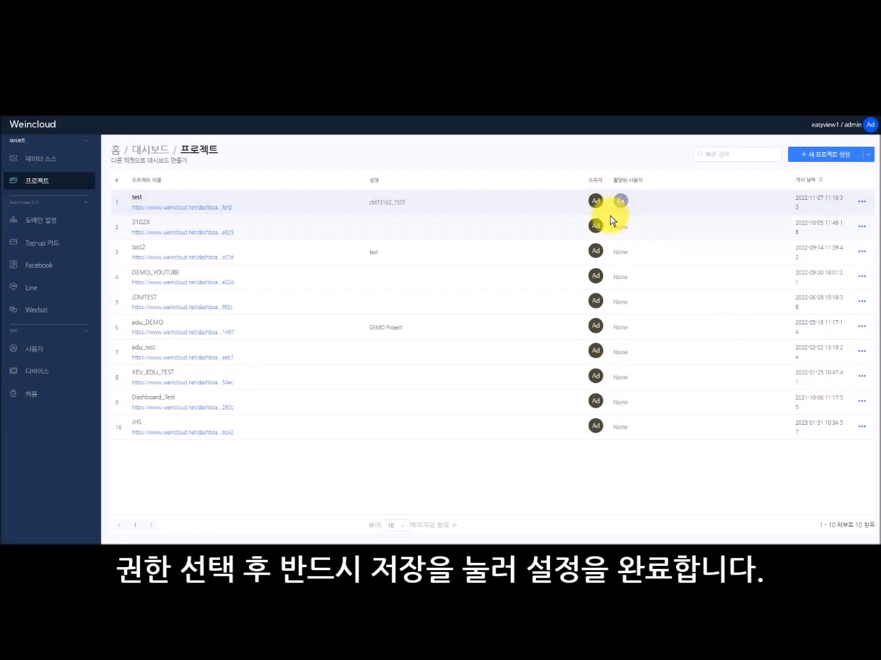